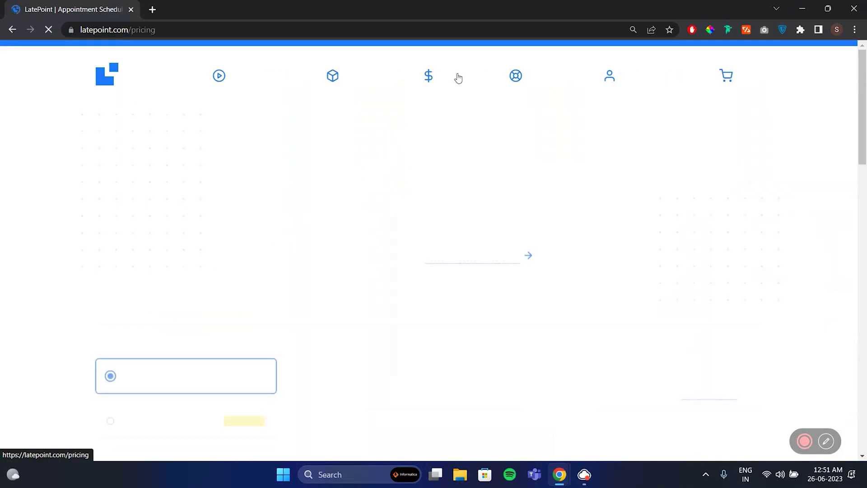
# - Add the LatePoint Basic licence with Google Calendar and Zoom Meetings add-ons and review the $186 cart
pyautogui.scroll(-4, 423, 290)
pyautogui.scroll(-1, 424, 291)
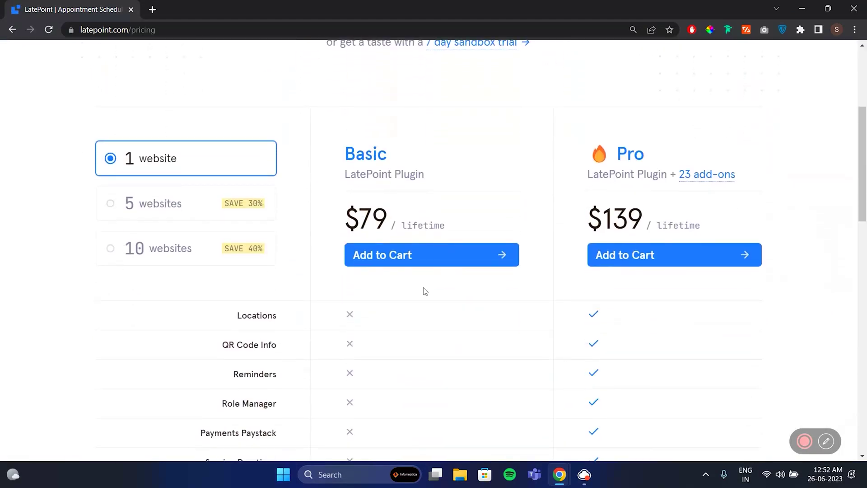
pyautogui.click(255, 376)
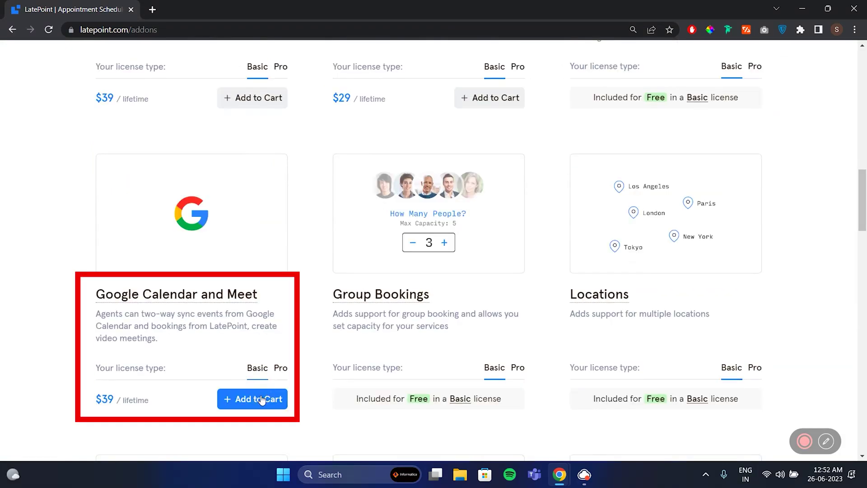
pyautogui.click(261, 400)
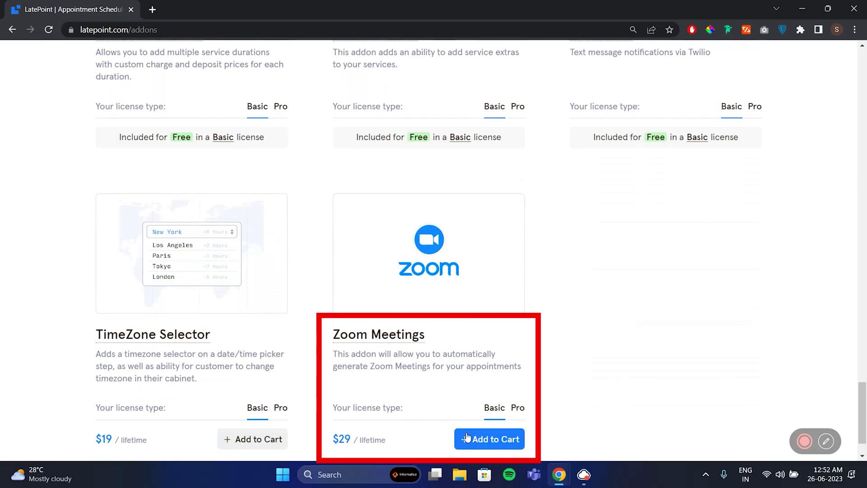
pyautogui.click(467, 437)
pyautogui.scroll(15, 556, 342)
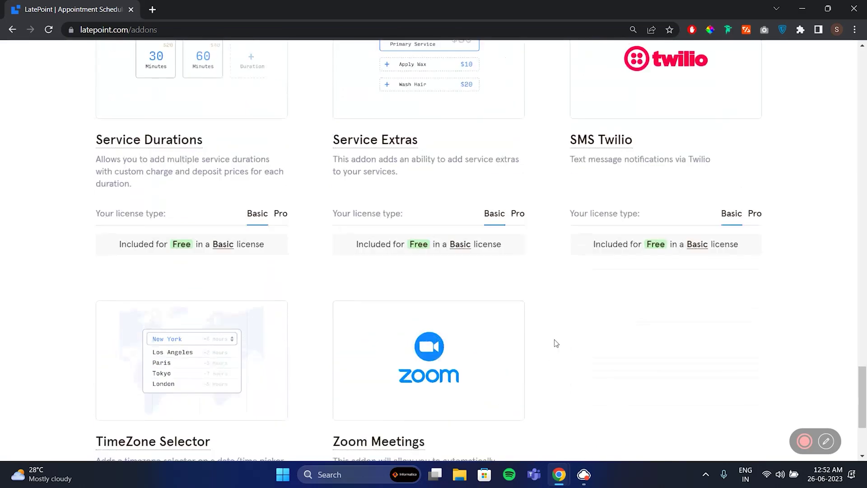
pyautogui.click(735, 78)
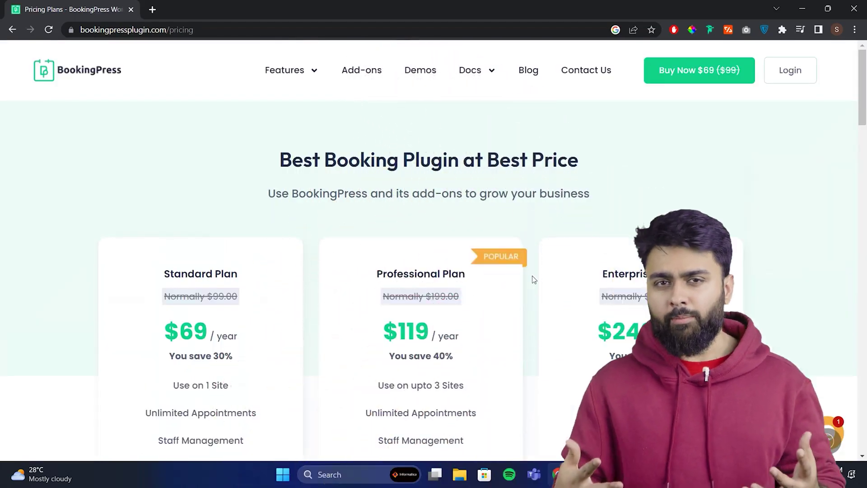
# - Scroll the BookingPress pricing page to the Standard $69, Professional $119 and Enterprise $249 plans
pyautogui.scroll(-1, 533, 280)
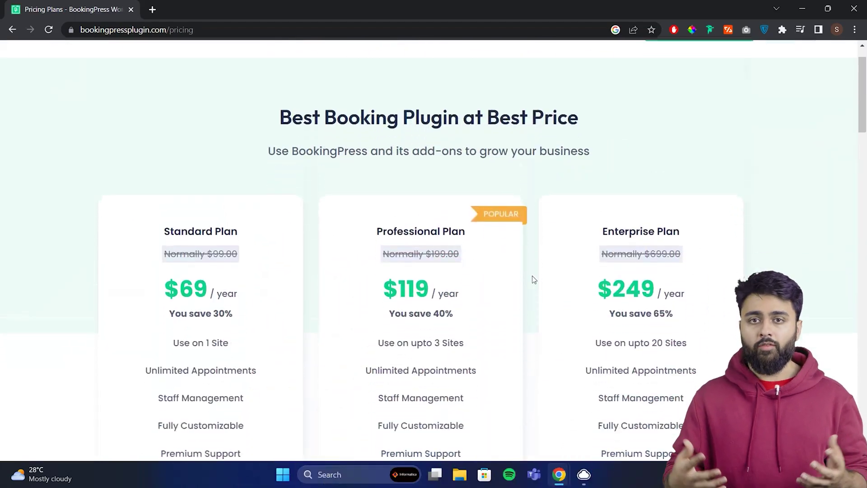
pyautogui.scroll(-3, 533, 279)
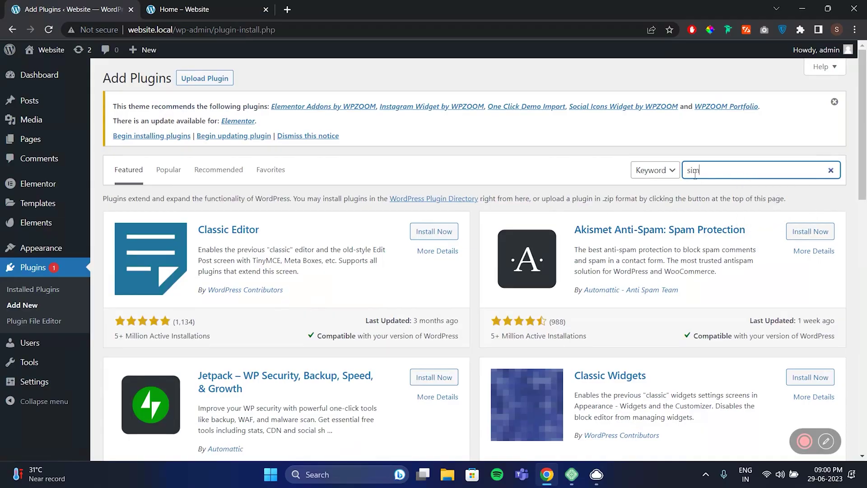
# - Install Simply Schedule Appointments from a 'simply schedule' search, accept guided setup and enable Google
pyautogui.write('y schedule')
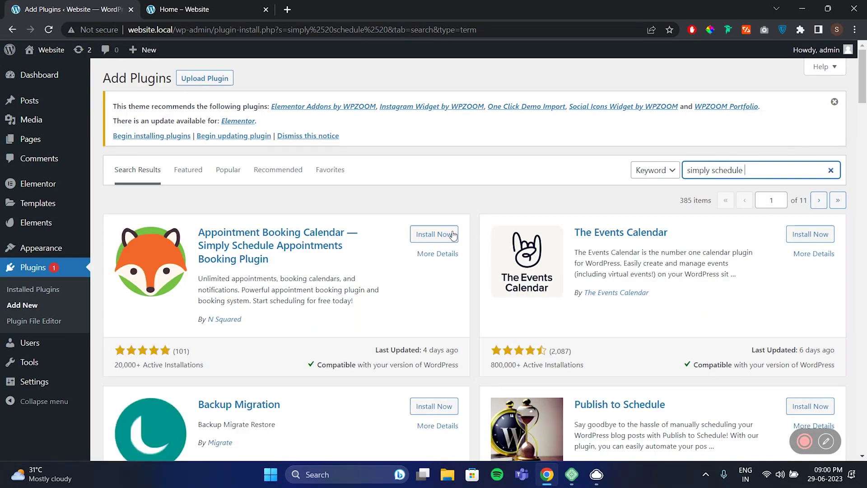
pyautogui.click(433, 235)
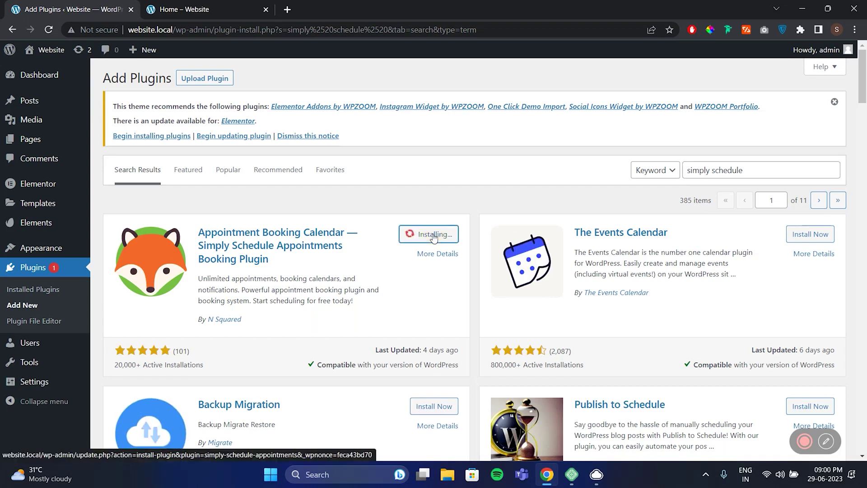
pyautogui.click(35, 404)
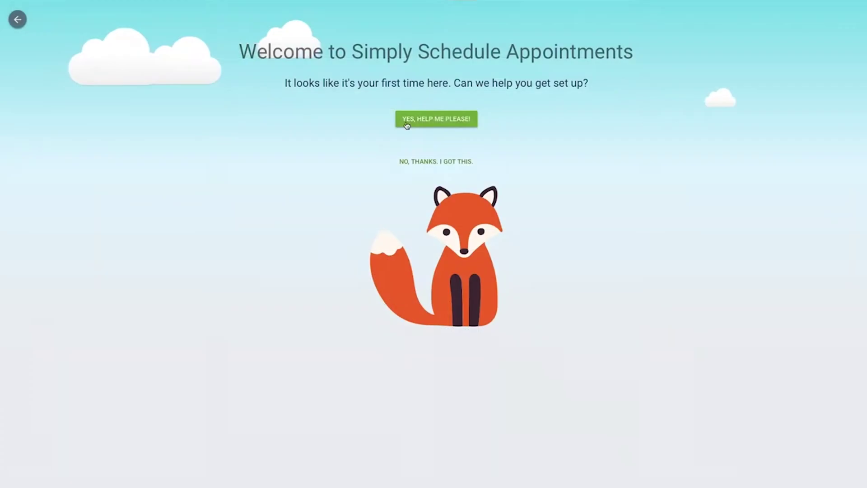
pyautogui.click(425, 125)
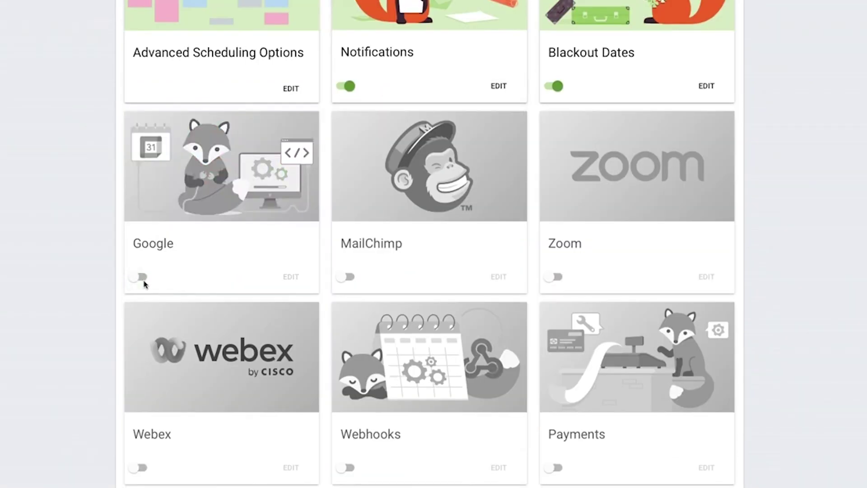
pyautogui.click(141, 277)
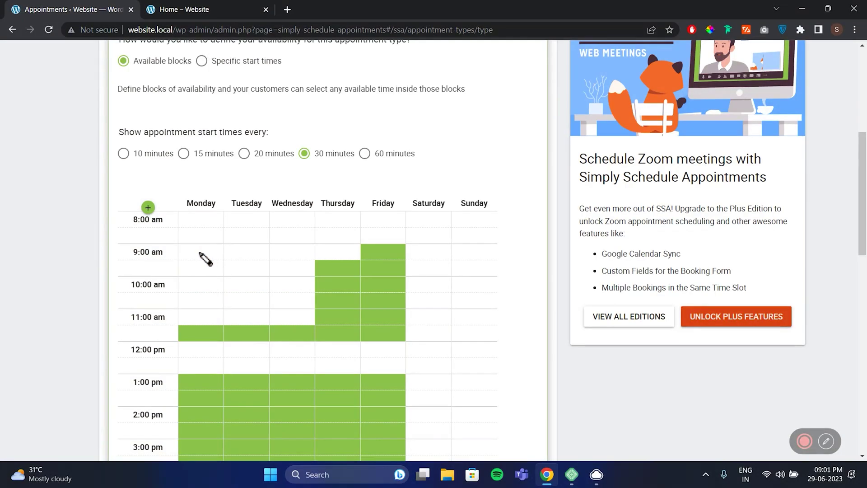
# - Paint the weekday morning slots plus the 8:00–9:00 am hour, Monday to Saturday, as available
pyautogui.moveTo(201, 255)
pyautogui.mouseDown()
pyautogui.moveTo(285, 291)
pyautogui.moveTo(262, 322)
pyautogui.mouseUp()
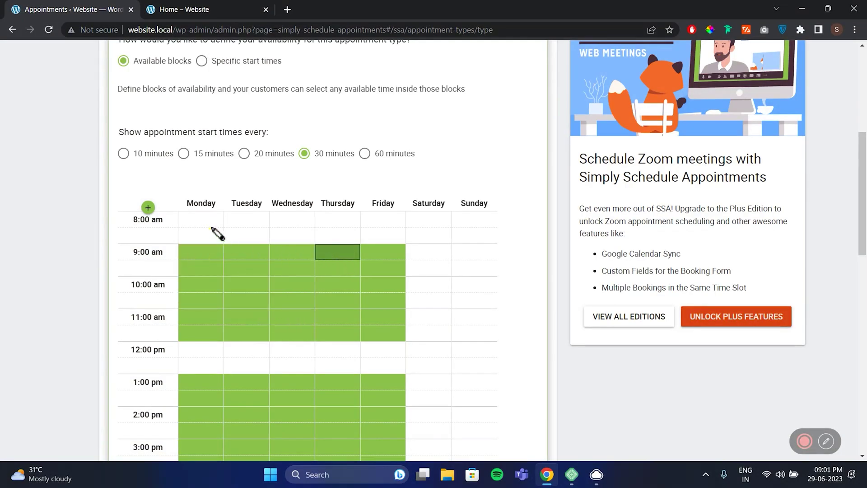
pyautogui.moveTo(224, 240); pyautogui.dragTo(359, 248)
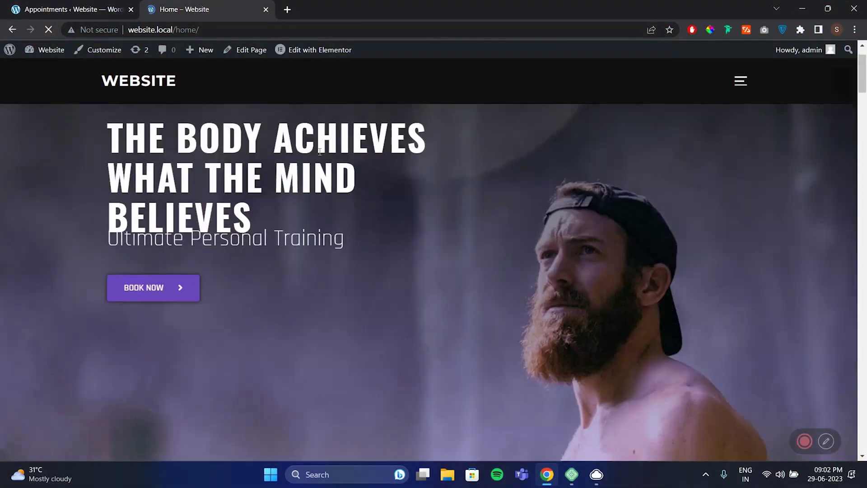
pyautogui.scroll(-3, 319, 156)
pyautogui.scroll(-5, 319, 155)
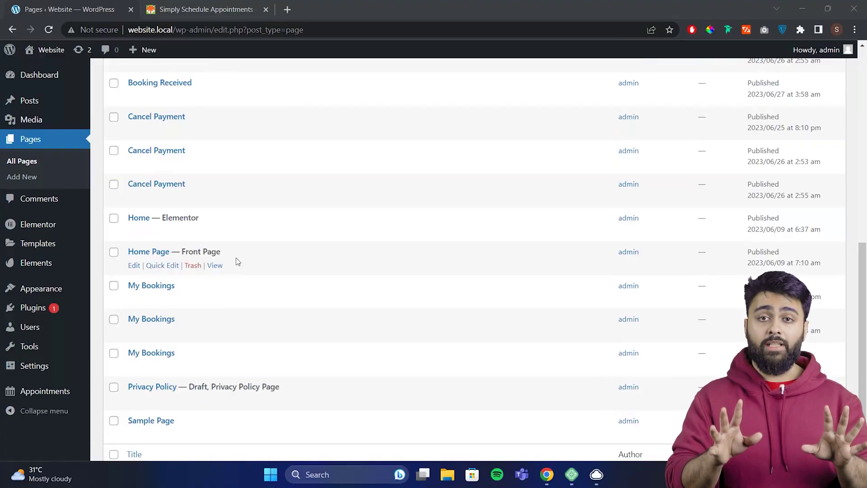
# - In Elementor, place the Schedule an Appointment widget into the Home page's empty section
pyautogui.click(242, 234)
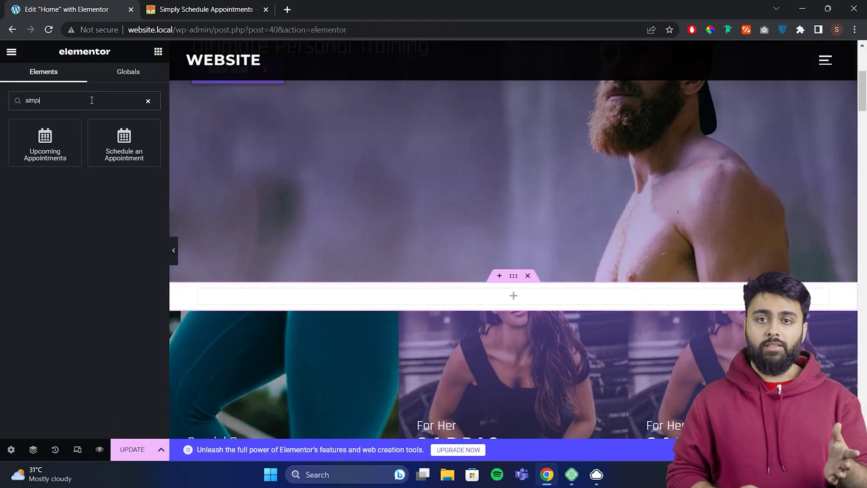
pyautogui.moveTo(134, 152); pyautogui.dragTo(415, 296)
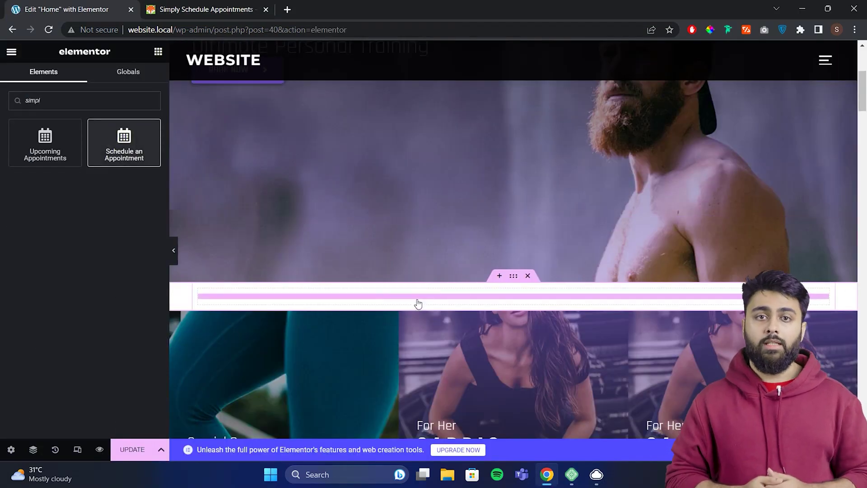
pyautogui.scroll(-3, 418, 245)
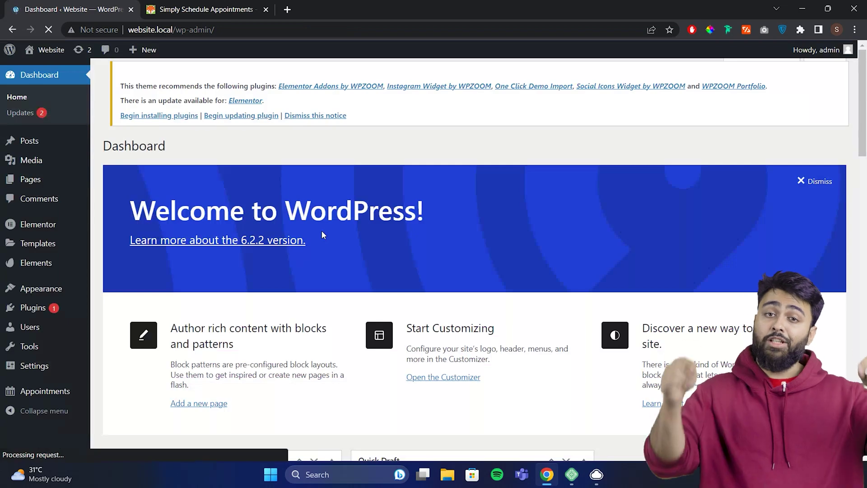
pyautogui.click(66, 392)
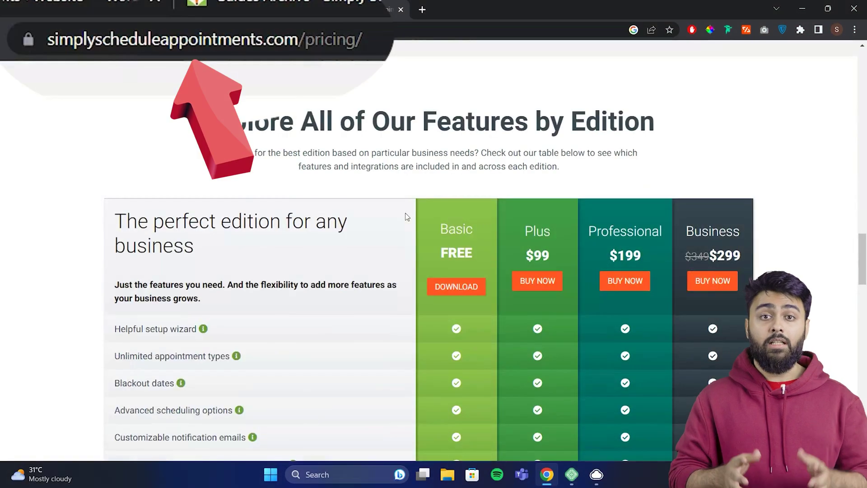
# - Scroll the SSA edition table comparing Basic free, Plus $99, Professional $199 and Business $299
pyautogui.scroll(-4, 407, 217)
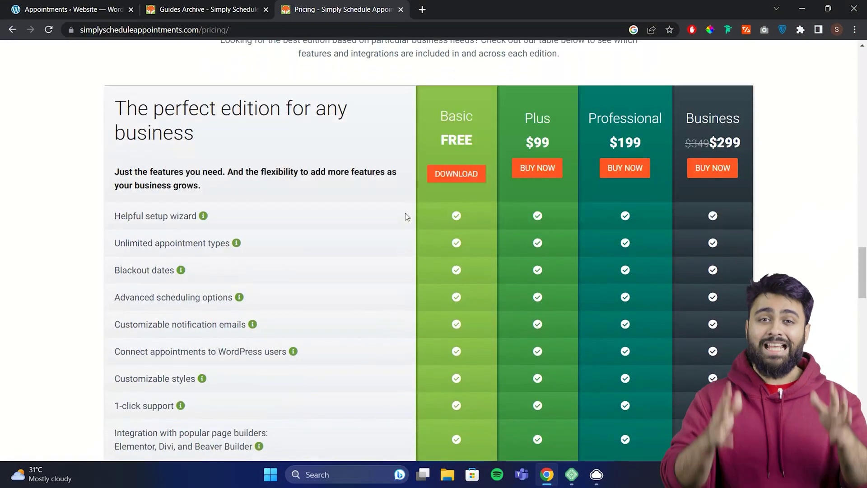
pyautogui.scroll(-4, 405, 213)
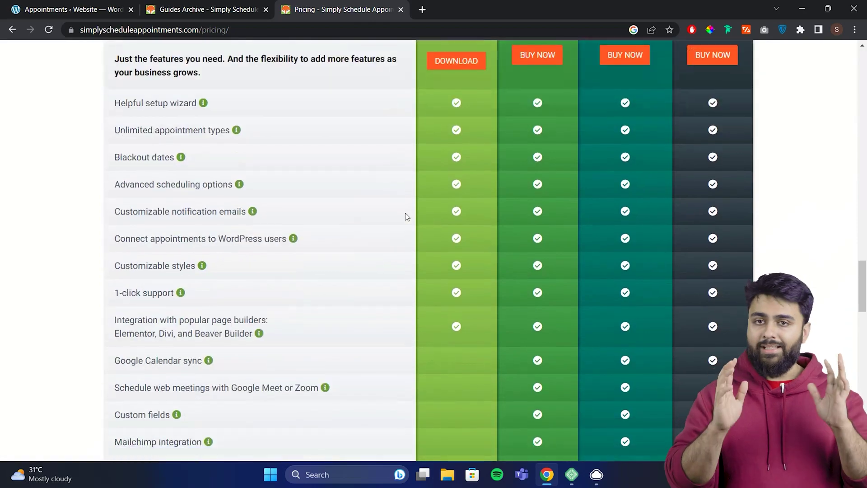
pyautogui.scroll(-5, 405, 213)
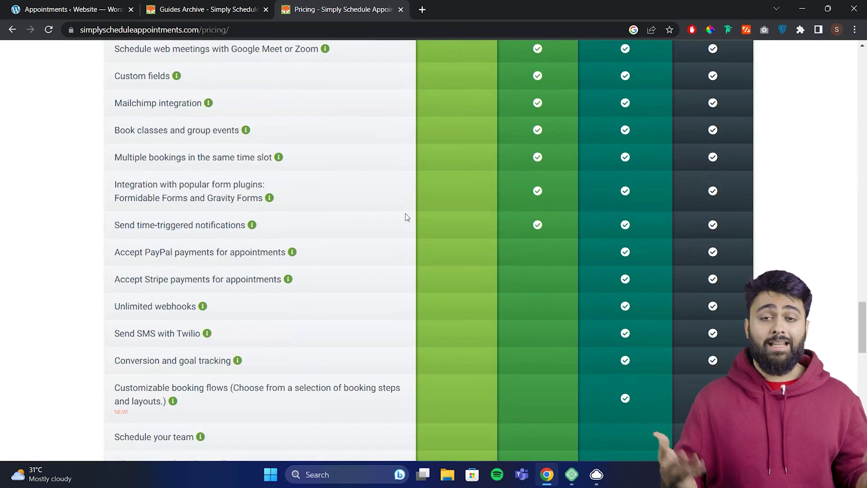
pyautogui.scroll(-2, 405, 214)
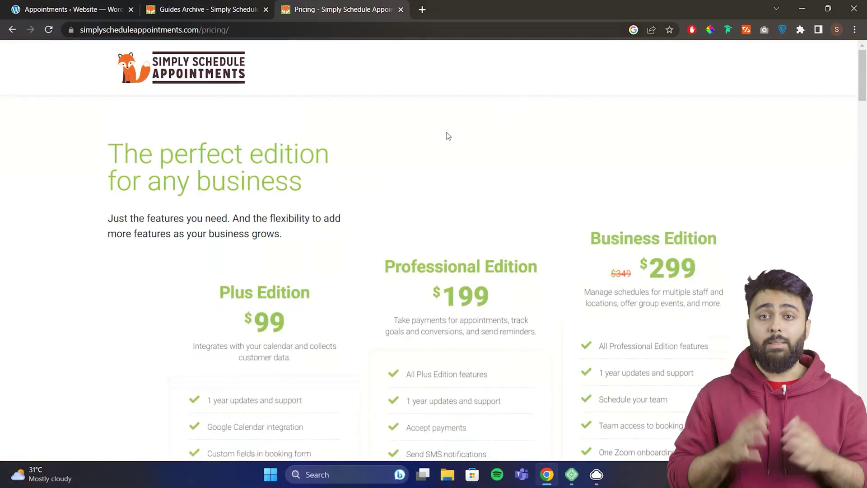
pyautogui.scroll(-4, 419, 152)
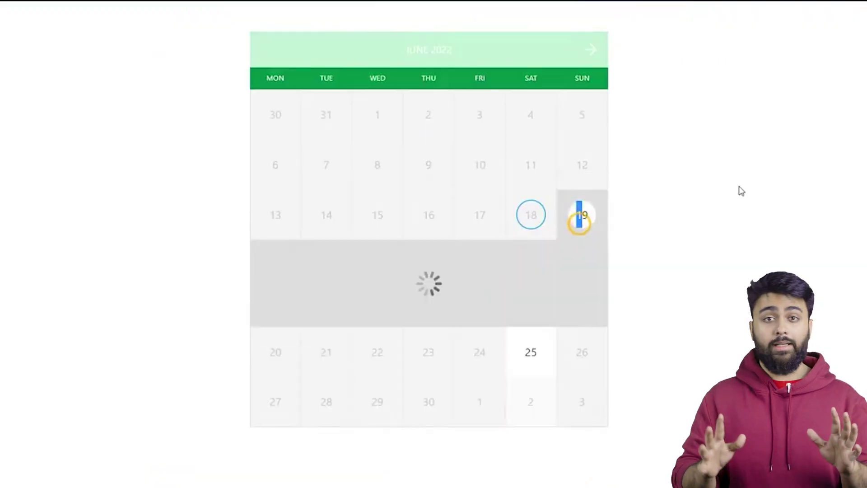
# - Request the 1:00 am Ortoped slot on June 19, 2022 and start filling the Name & Family field
pyautogui.scroll(-2, 738, 189)
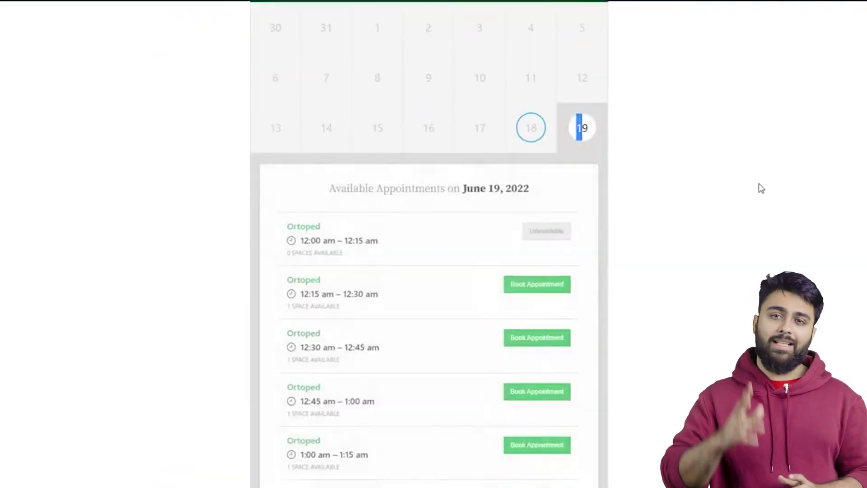
pyautogui.click(554, 282)
pyautogui.click(380, 228)
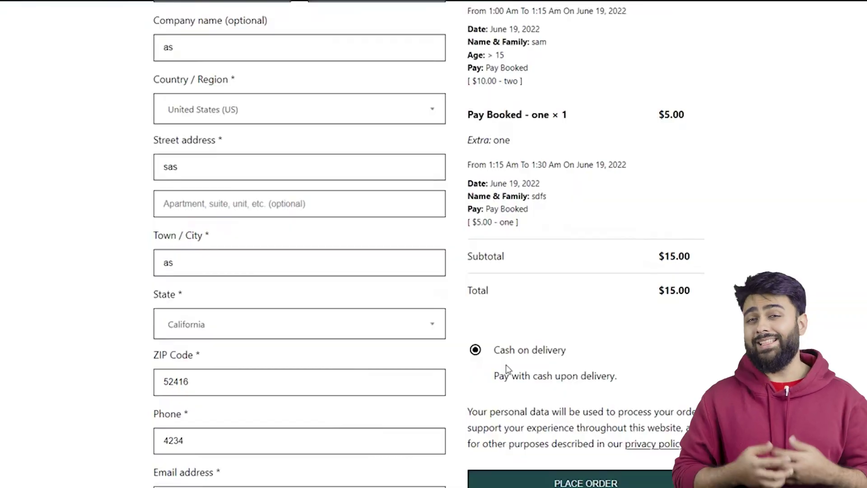
pyautogui.scroll(-6, 507, 368)
pyautogui.scroll(4, 508, 370)
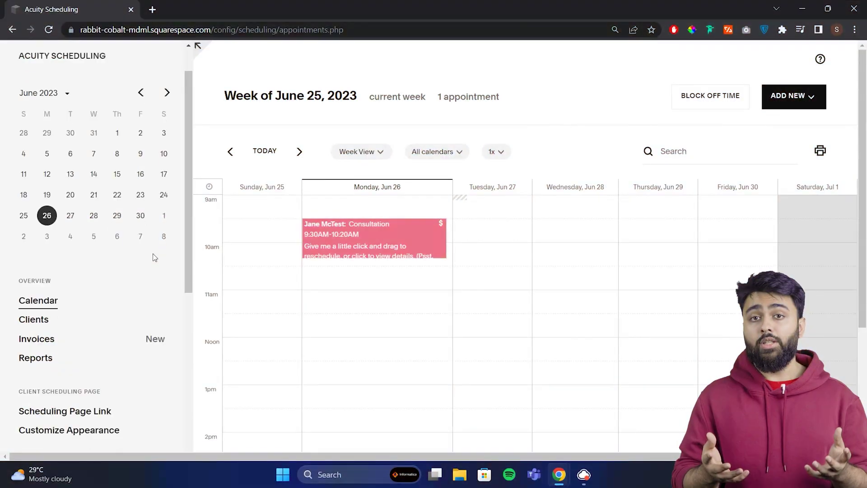
# - Schedule a Consultation for Wednesday June 28 at 10:30am, begin the client's first name, then open Customize Appearance
pyautogui.scroll(-3, 153, 253)
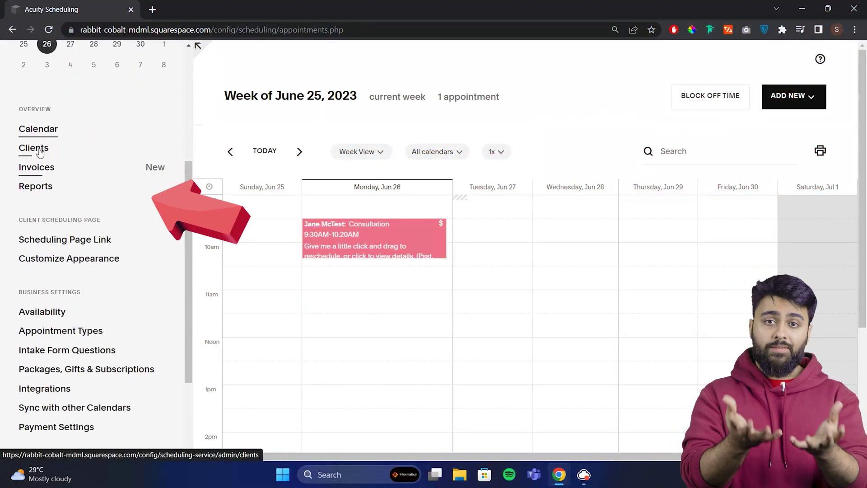
pyautogui.scroll(-3, 63, 297)
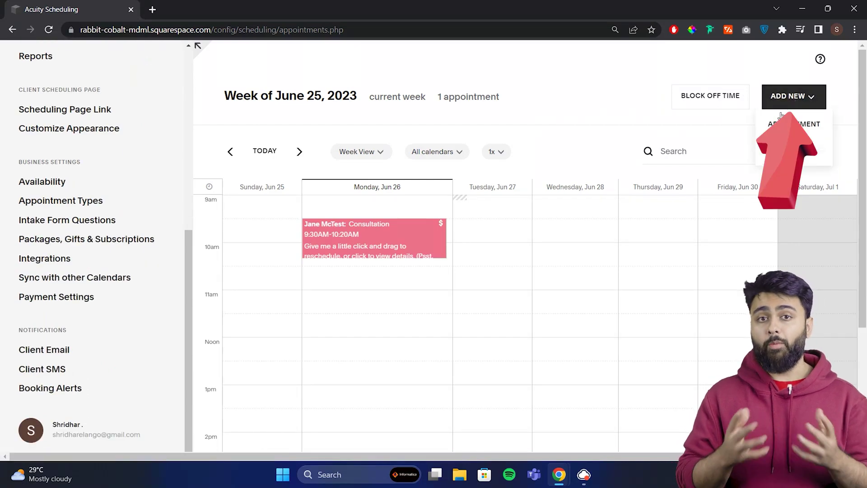
pyautogui.click(782, 123)
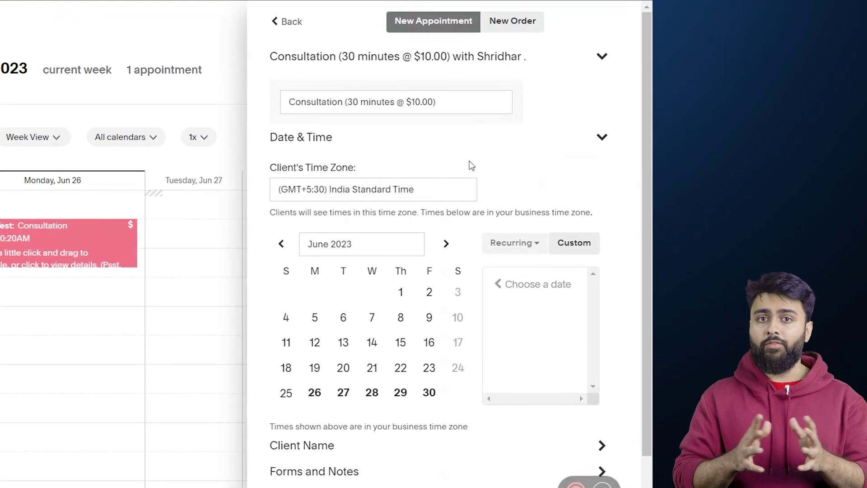
pyautogui.click(635, 364)
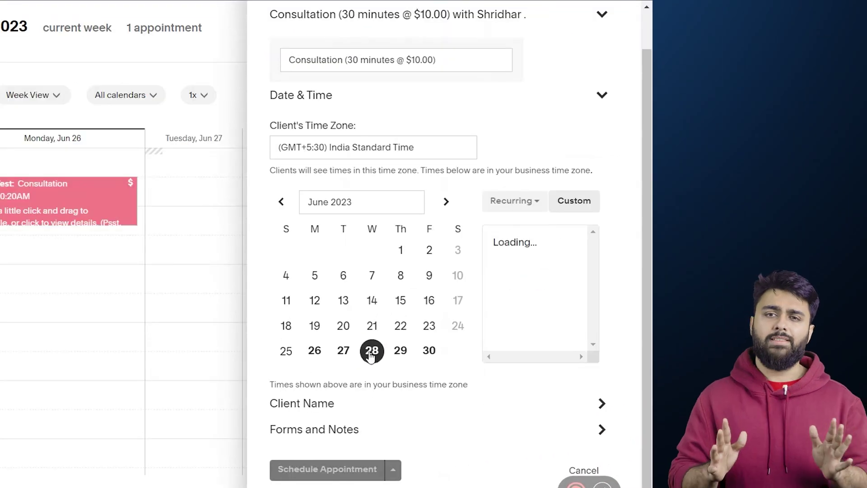
pyautogui.click(498, 294)
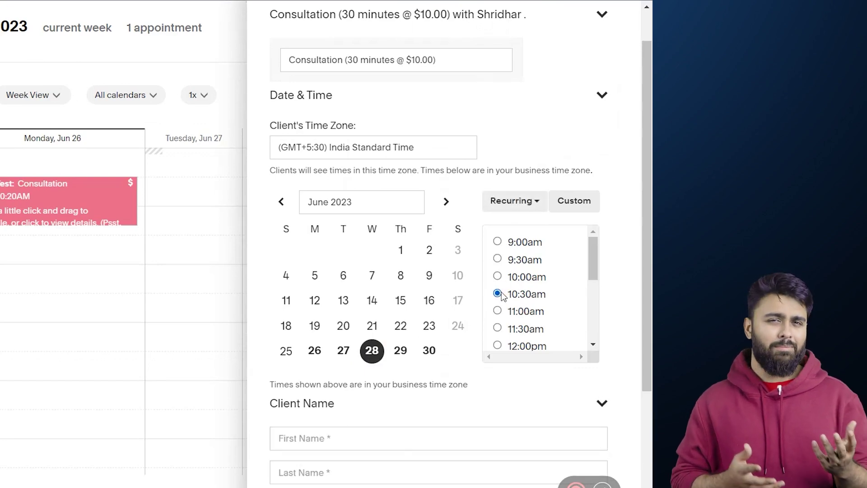
pyautogui.scroll(-1, 497, 337)
pyautogui.scroll(-3, 482, 385)
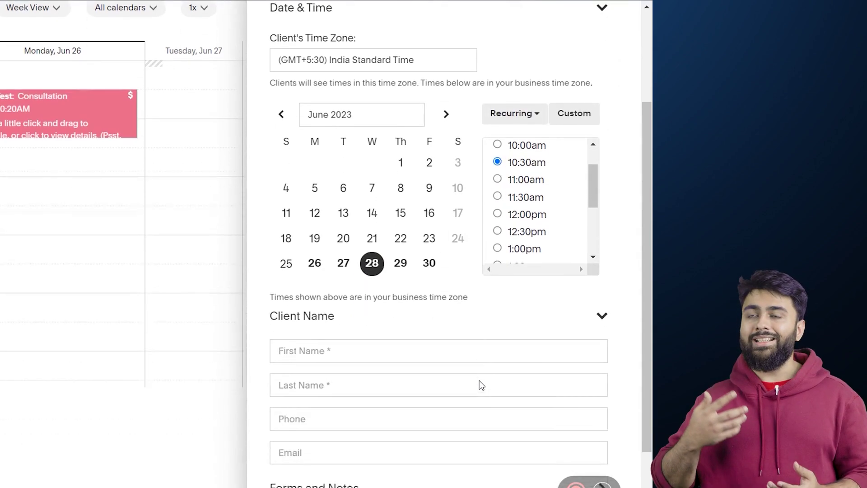
pyautogui.click(416, 293)
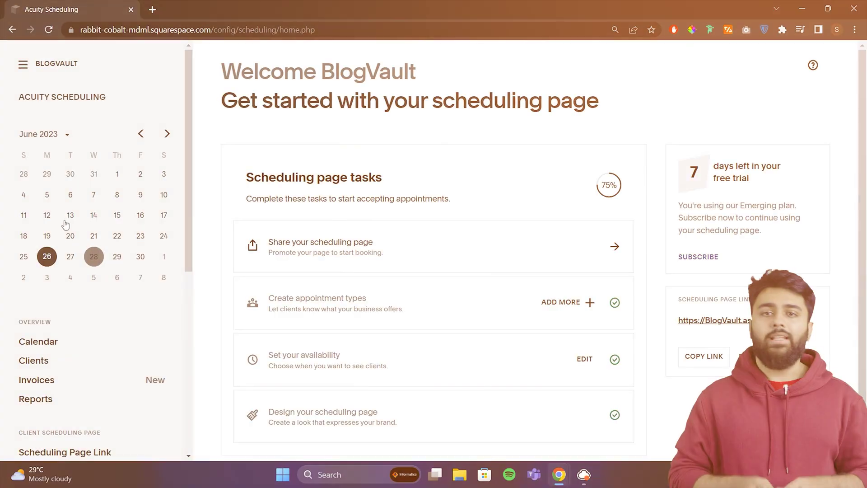
pyautogui.scroll(-3, 72, 316)
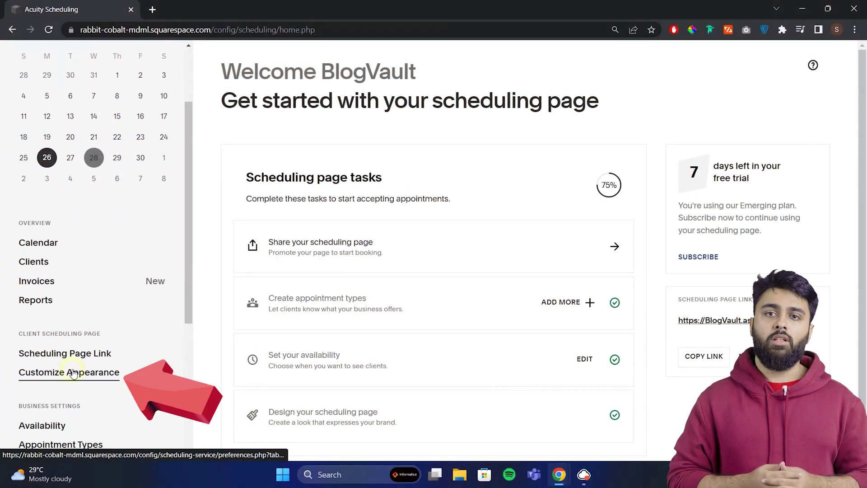
pyautogui.click(72, 373)
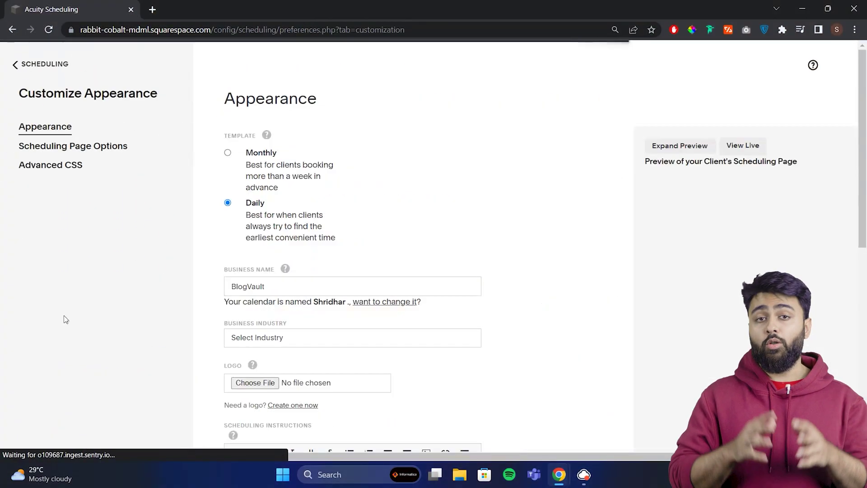
# - Select the Monthly template for the client scheduling page and scroll through its preview
pyautogui.click(228, 152)
pyautogui.scroll(-1, 230, 156)
pyautogui.scroll(-3, 233, 156)
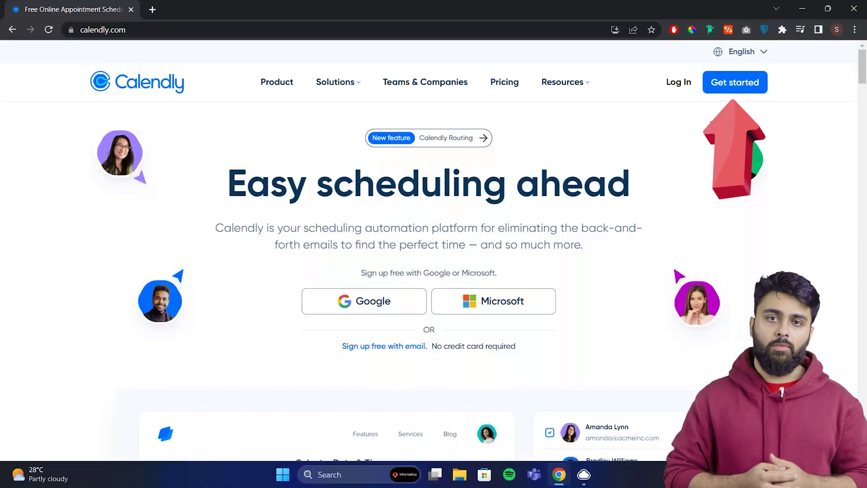
# - Sign up for Calendly with the first Google account and allow access to its calendars
pyautogui.click(725, 88)
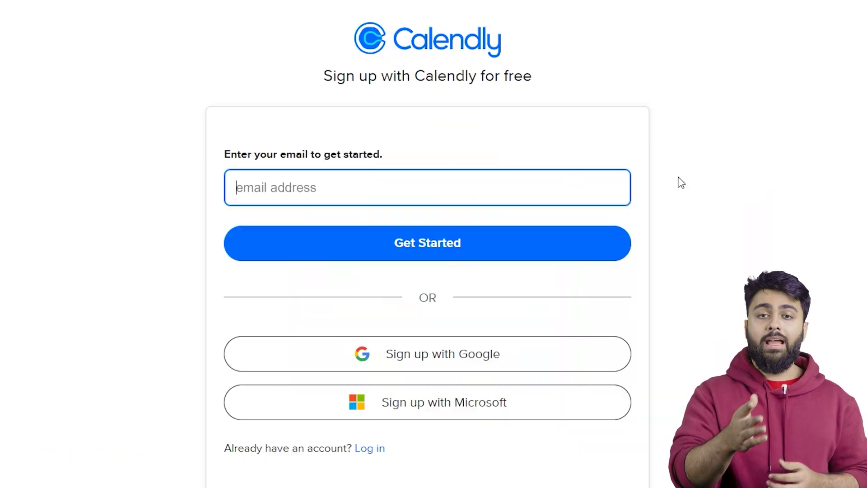
pyautogui.click(463, 350)
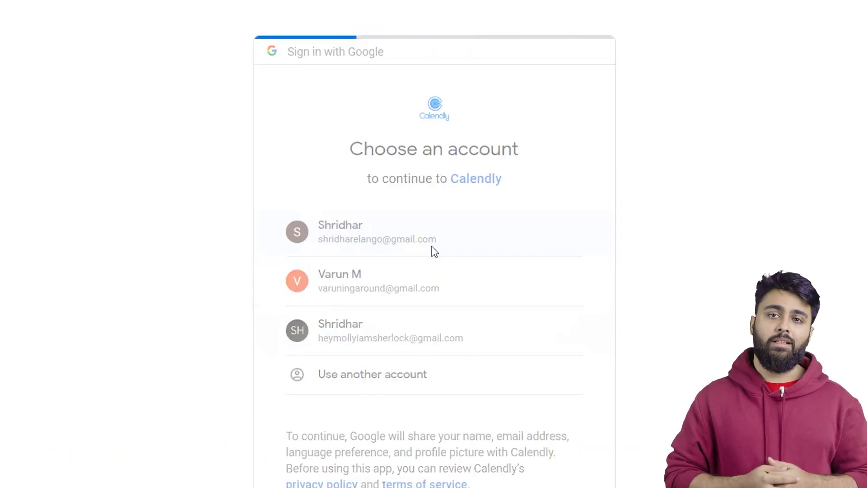
pyautogui.click(432, 247)
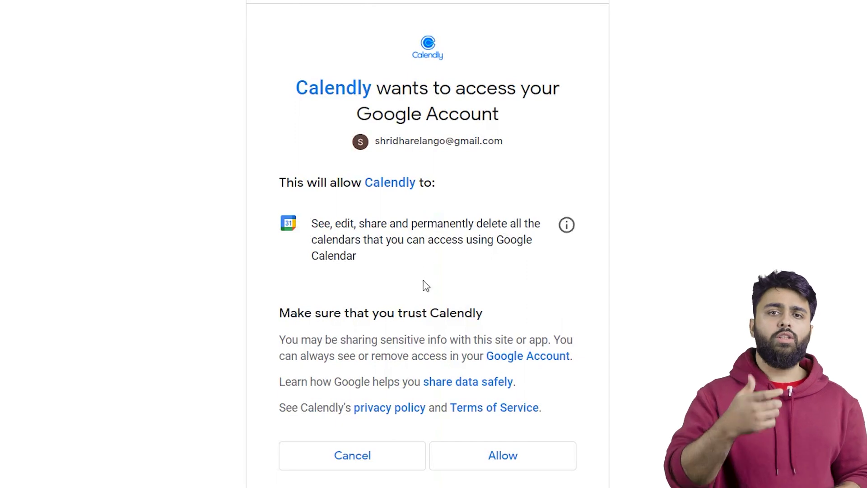
pyautogui.click(484, 457)
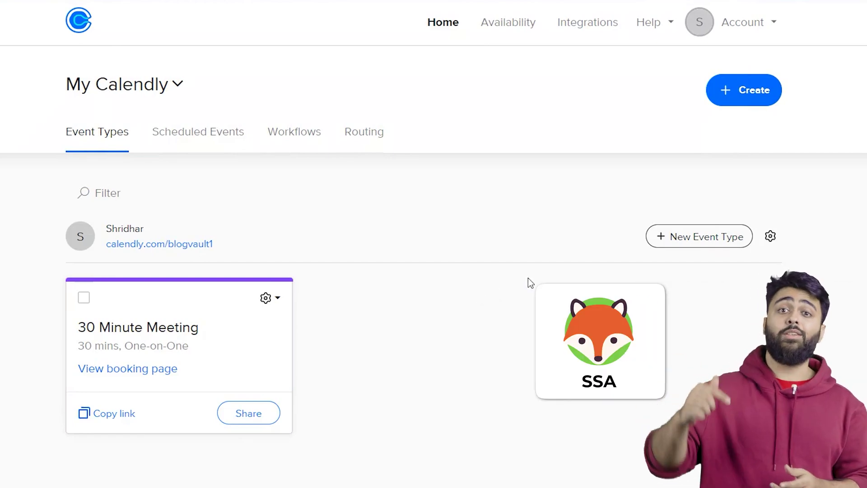
# - Set up the 30-minute Consultation event type, then preview Wednesday June 28's available times
pyautogui.click(674, 239)
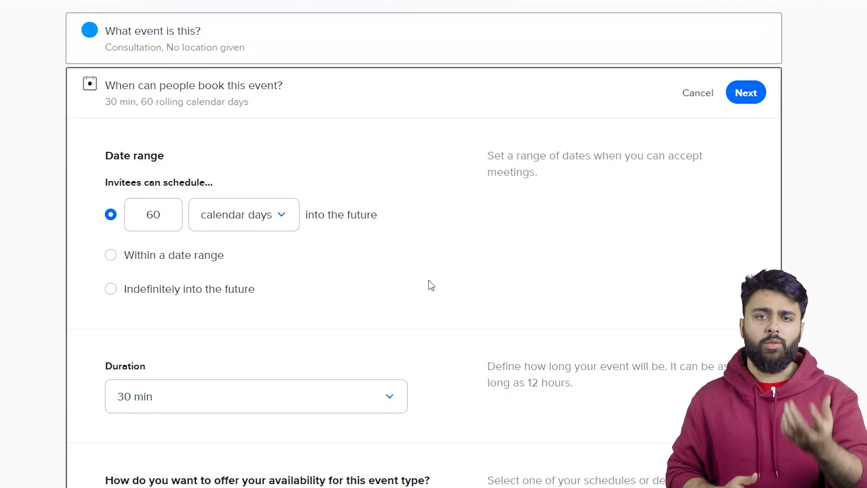
pyautogui.scroll(-4, 428, 284)
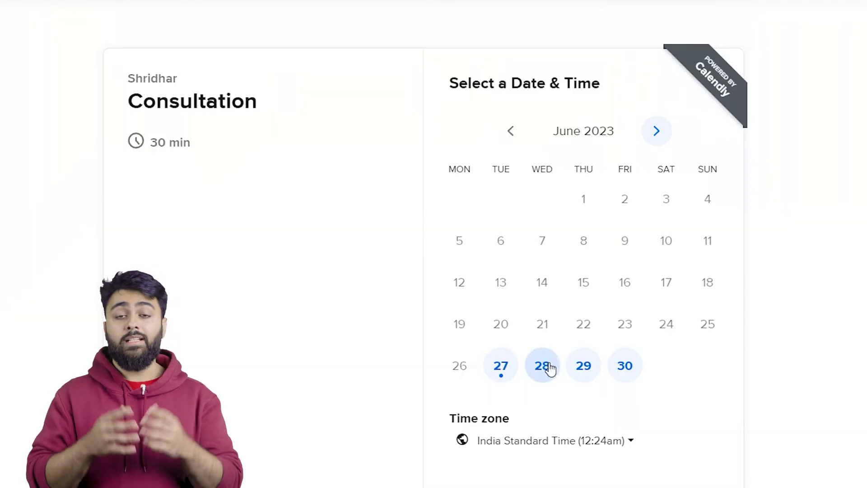
pyautogui.click(542, 366)
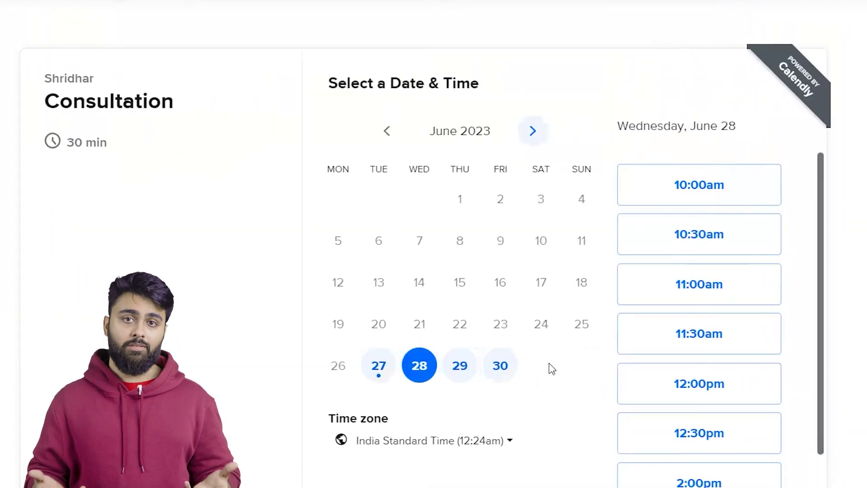
pyautogui.scroll(-2, 816, 355)
pyautogui.scroll(-2, 791, 377)
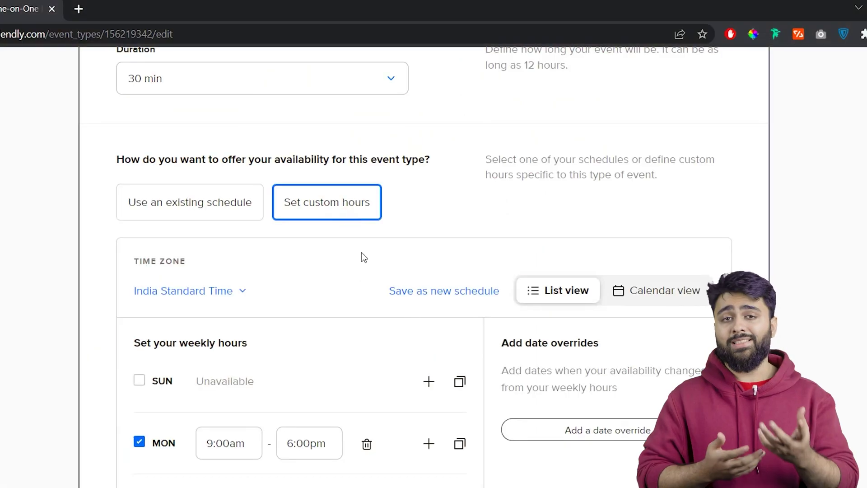
pyautogui.scroll(-1, 362, 256)
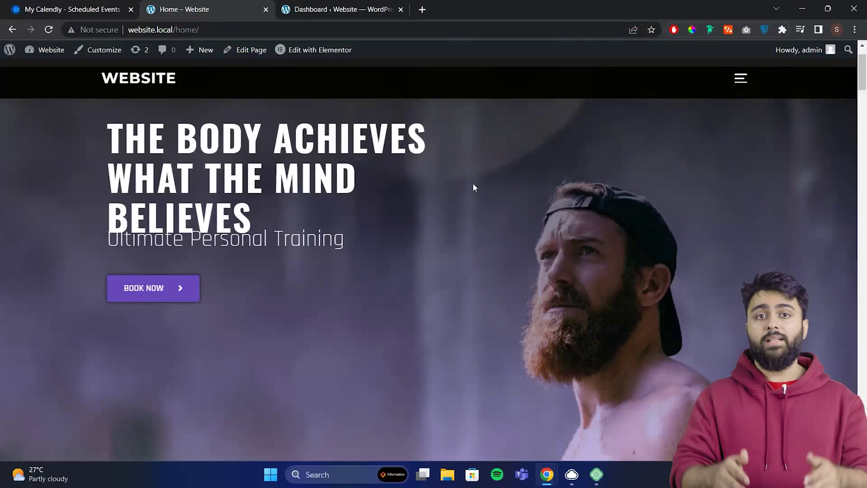
pyautogui.scroll(-3, 474, 187)
# - Select June 28 and the 2:00pm slot in the embedded Calendly widget
pyautogui.scroll(-3, 473, 184)
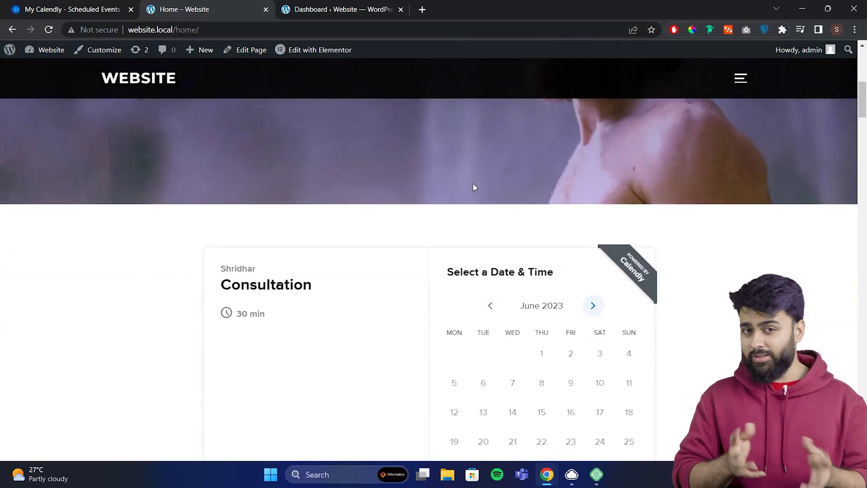
pyautogui.scroll(-2, 473, 183)
pyautogui.click(519, 360)
pyautogui.scroll(-2, 688, 366)
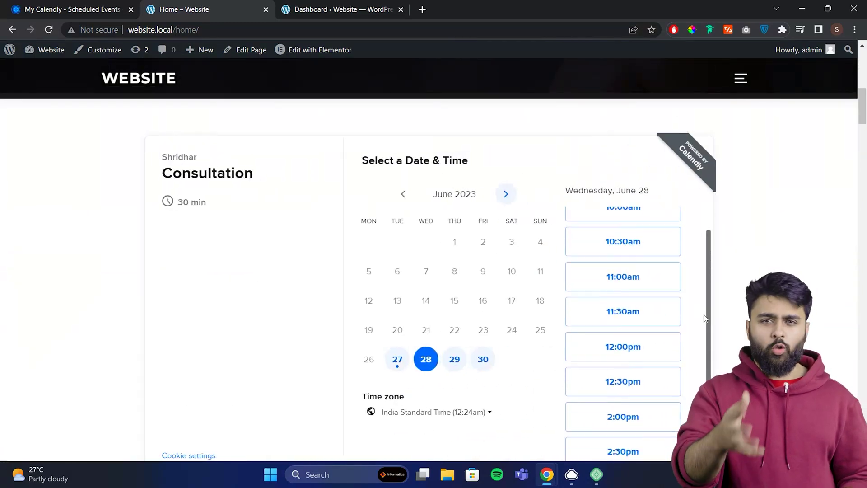
pyautogui.scroll(-1, 688, 366)
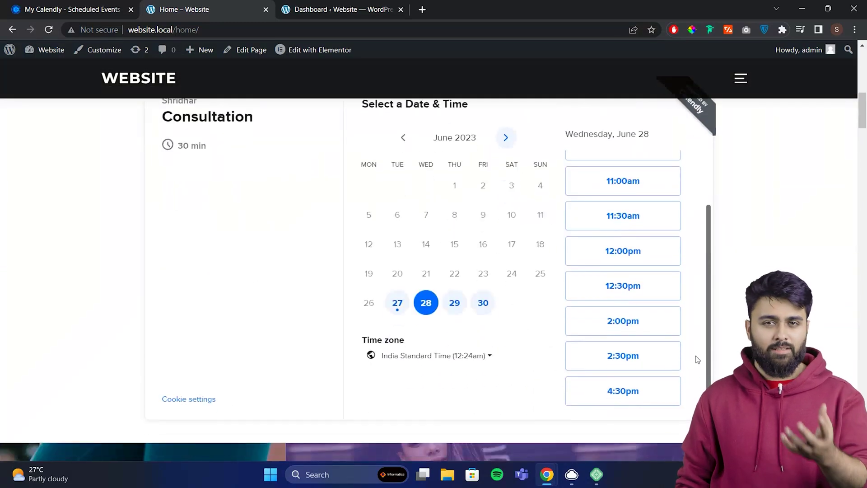
pyautogui.click(622, 324)
# - Continue to the details form and autofill the name and email from saved details
pyautogui.click(648, 325)
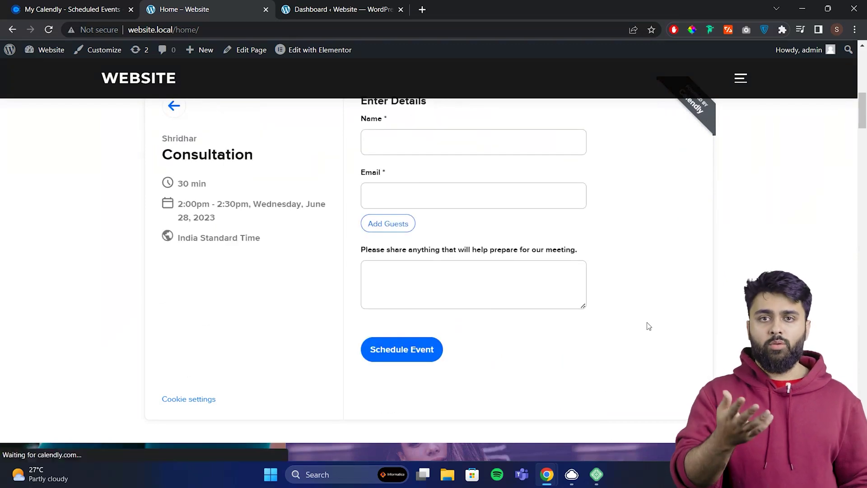
pyautogui.scroll(1, 640, 322)
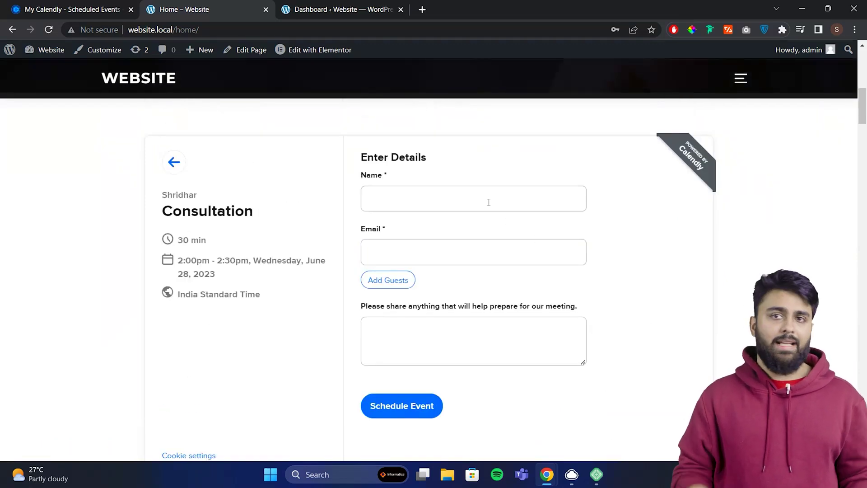
pyautogui.click(482, 238)
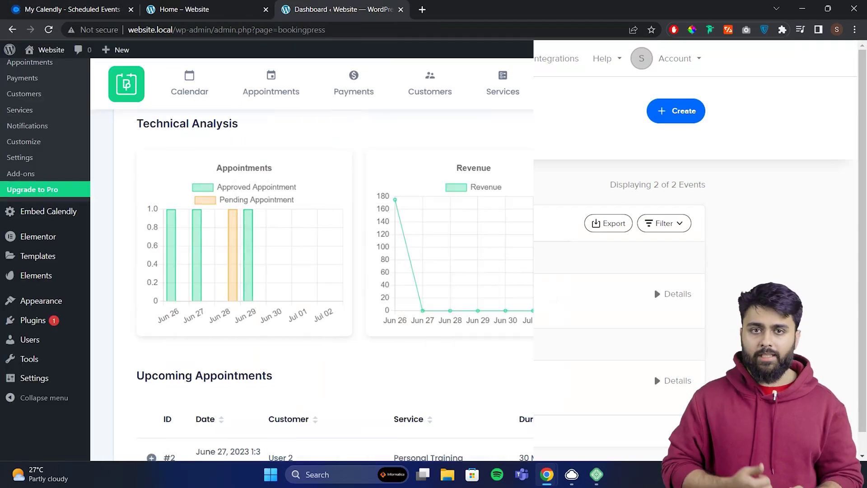
# - Scroll through the upcoming June 28 and June 29 Consultation bookings
pyautogui.scroll(-5, 686, 203)
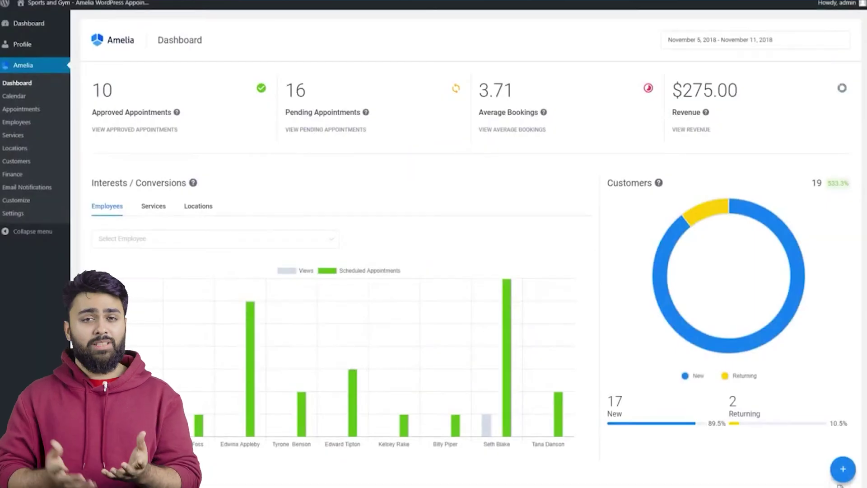
# - Choose Head Shaving, skip extras, and book the August 23 slot at 11:15
pyautogui.scroll(-3, 465, 248)
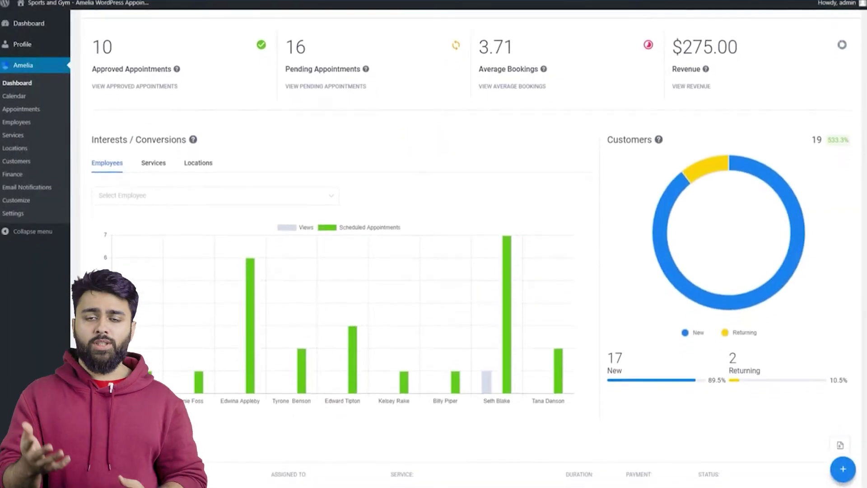
pyautogui.scroll(-2, 465, 248)
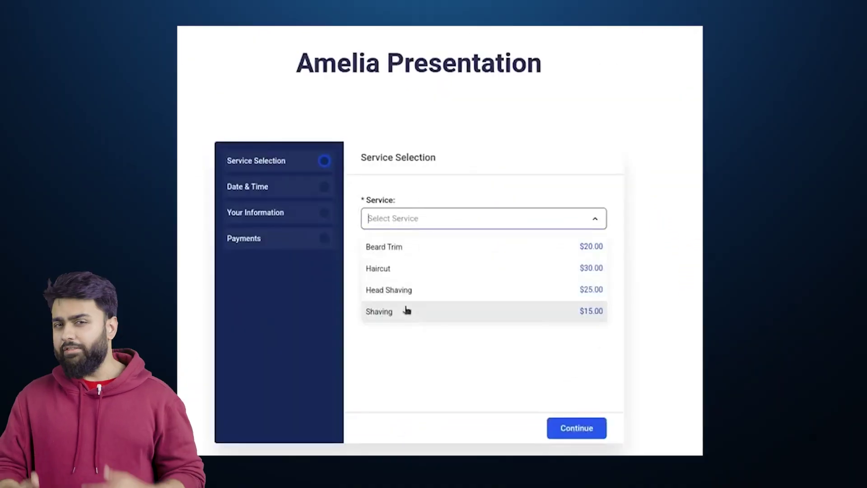
pyautogui.click(398, 288)
pyautogui.click(568, 426)
pyautogui.click(577, 428)
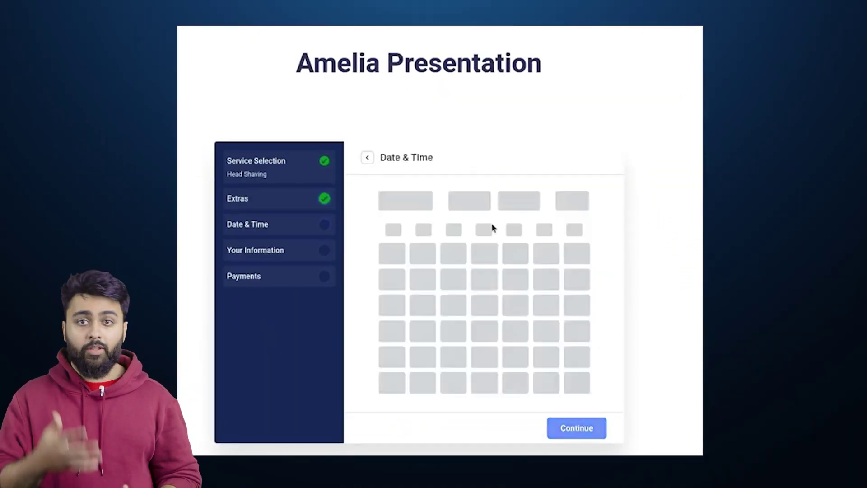
pyautogui.click(416, 329)
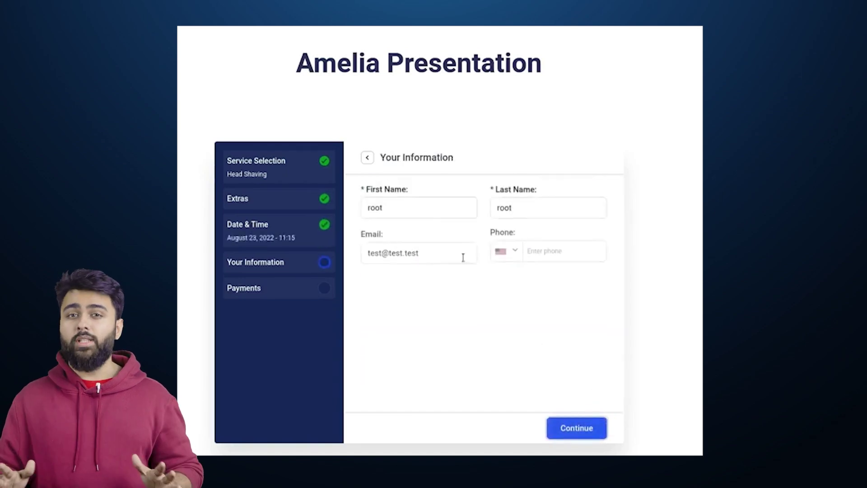
pyautogui.click(428, 219)
# - Enter the customer's first and last name, e-mail and phone, then complete payment
pyautogui.write('Jane')
pyautogui.press('Tab')
pyautogui.write('Doe')
pyautogui.press('Tab')
pyautogui.write('jane@test.test')
pyautogui.press('Tab')
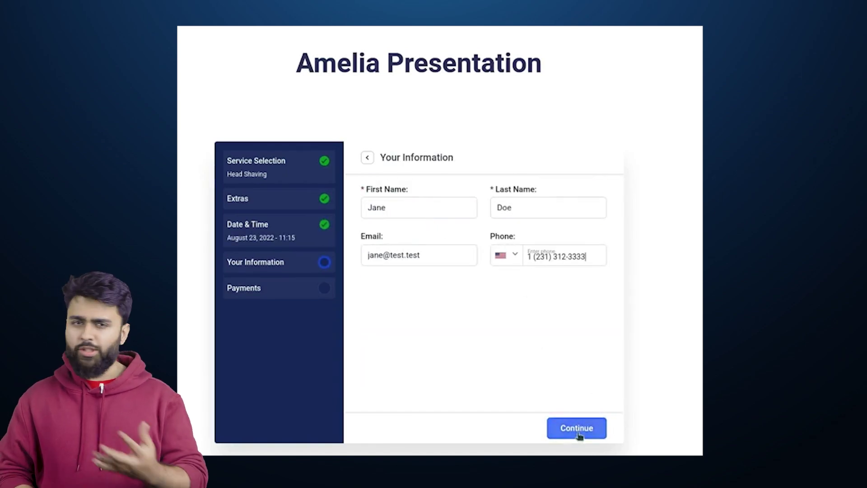
pyautogui.click(577, 431)
pyautogui.click(570, 385)
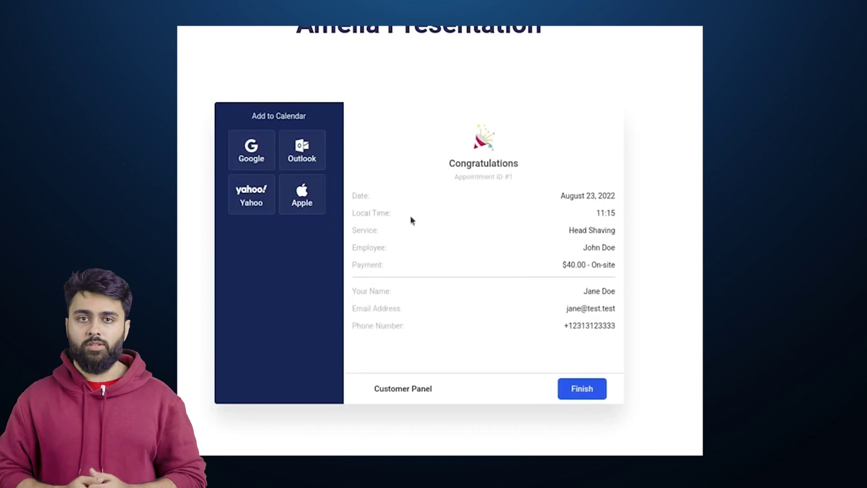